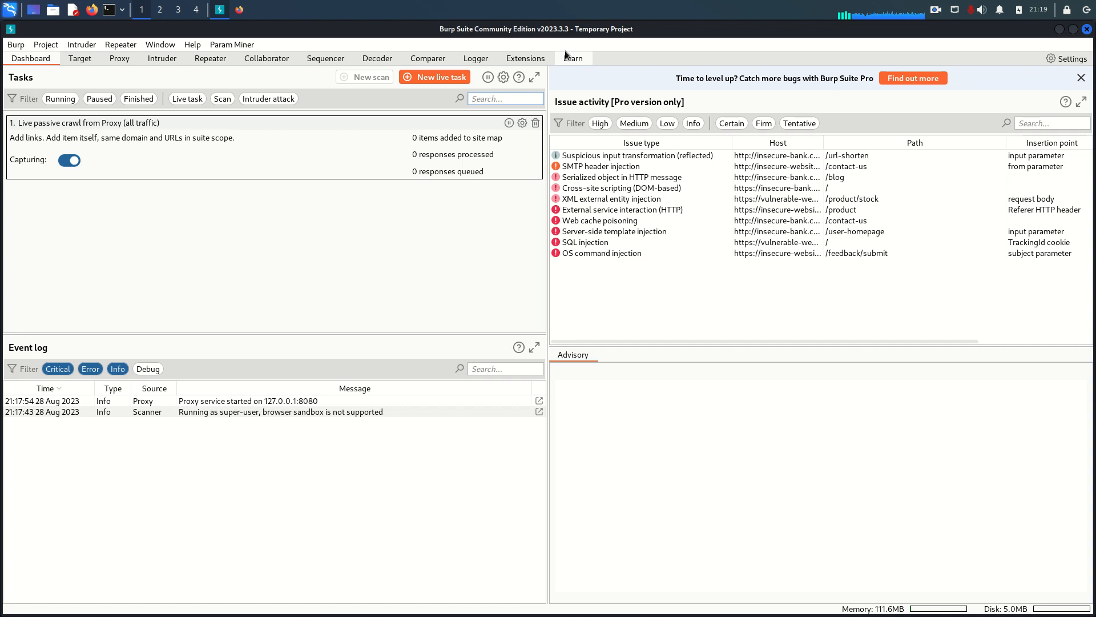
Search the BApp Store for inql, select InQL - Introspection GraphQL Scanner, and widen the Name column to show its full name.
click(522, 59)
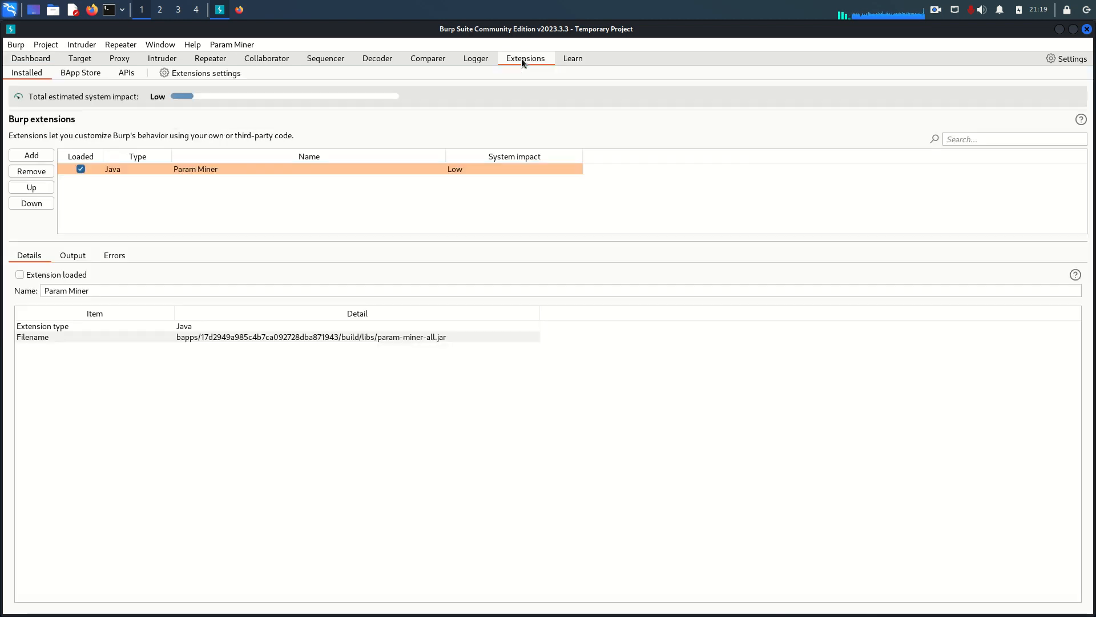
click(68, 74)
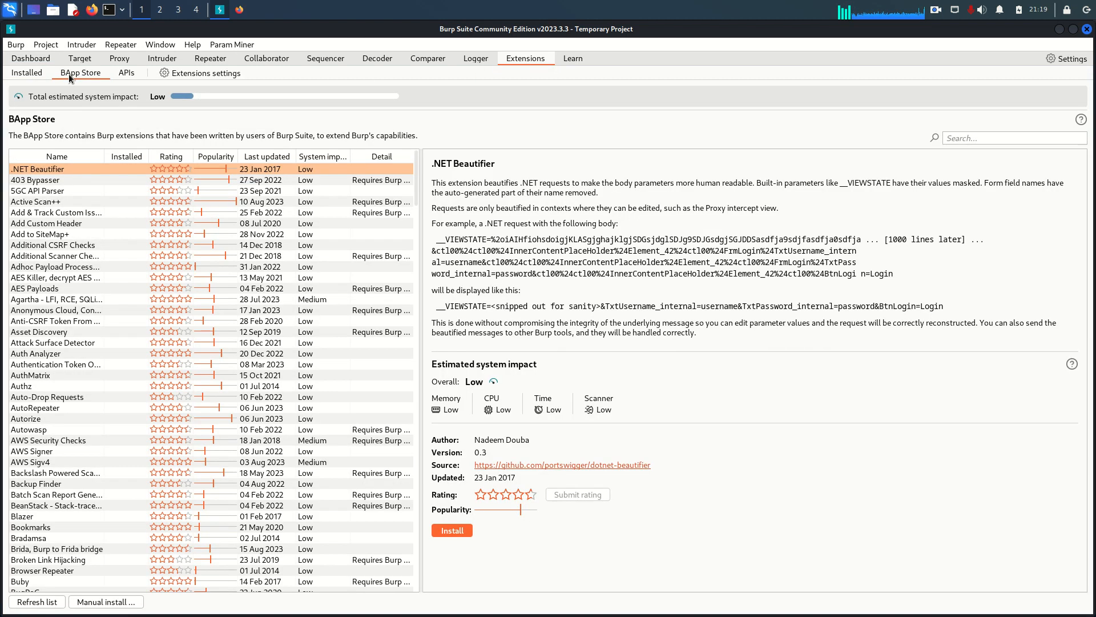
click(977, 138)
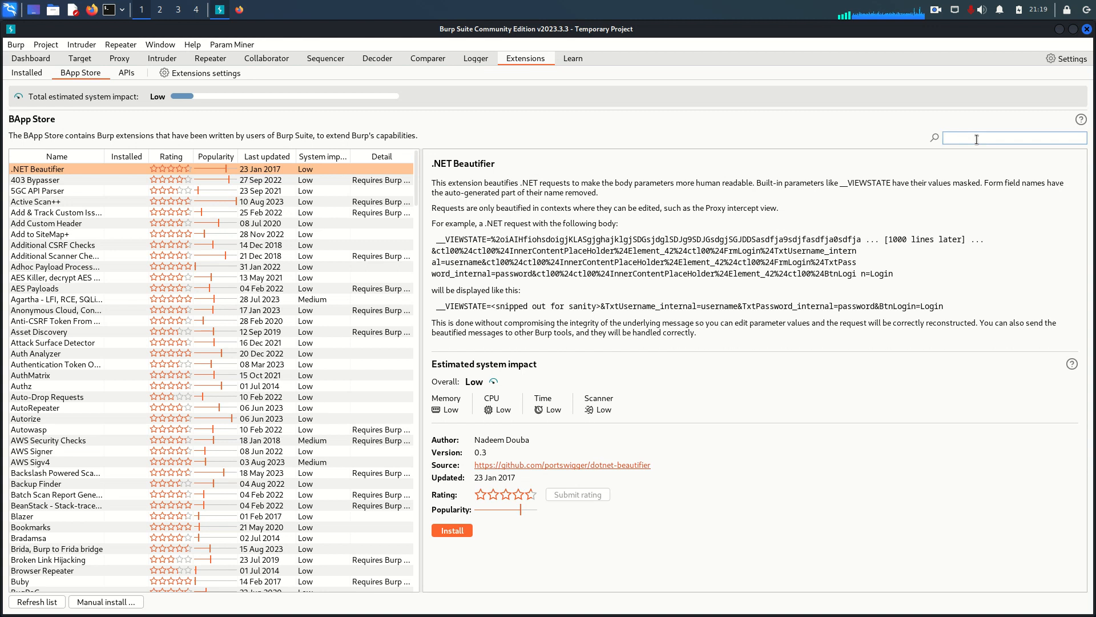
text(inql)
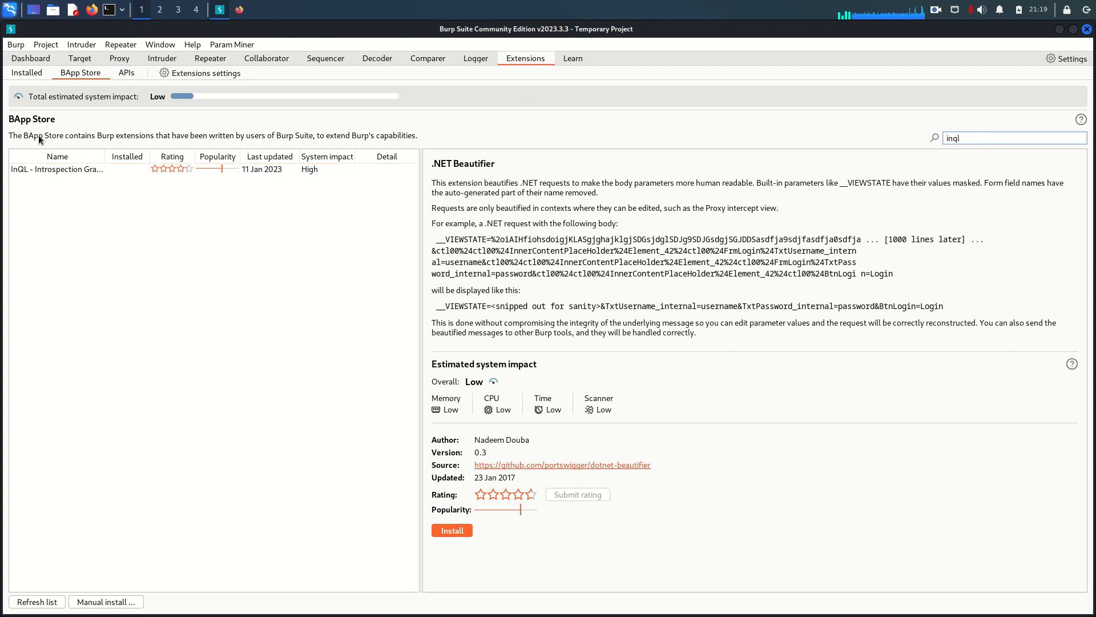
click(25, 170)
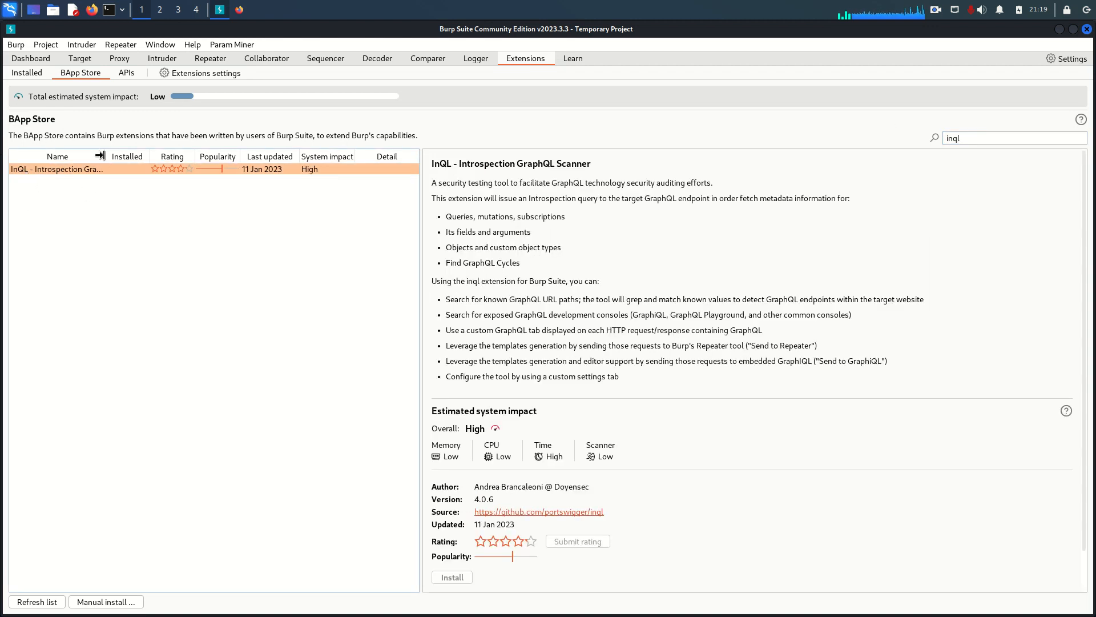
drag(100, 155, 169, 155)
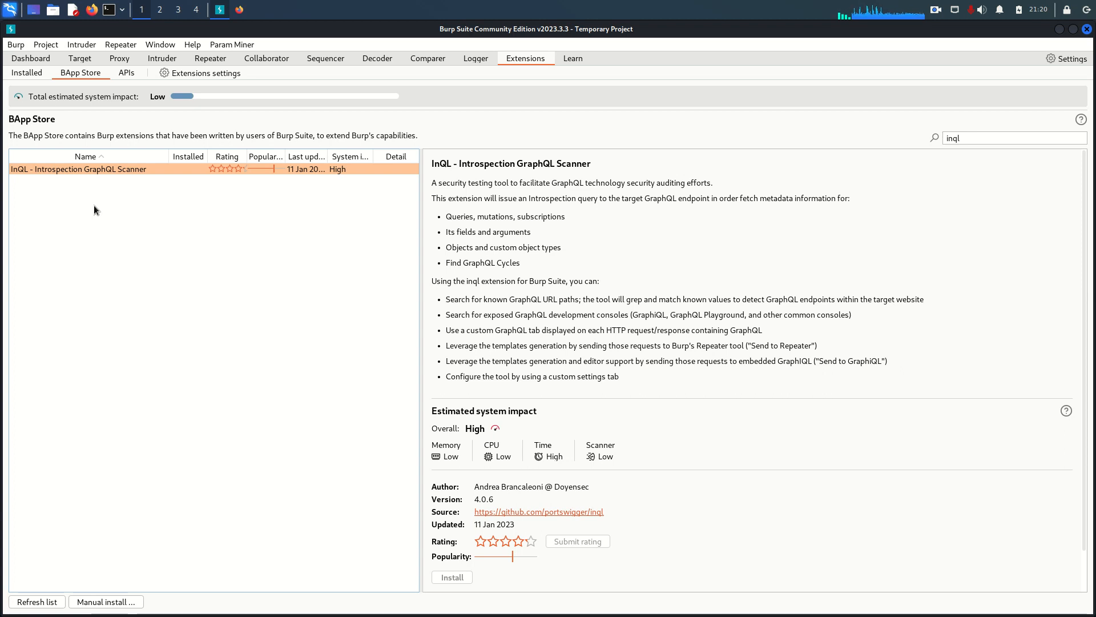
Open the Jython download page from the InQL extension's details in the BApp Store.
click(215, 59)
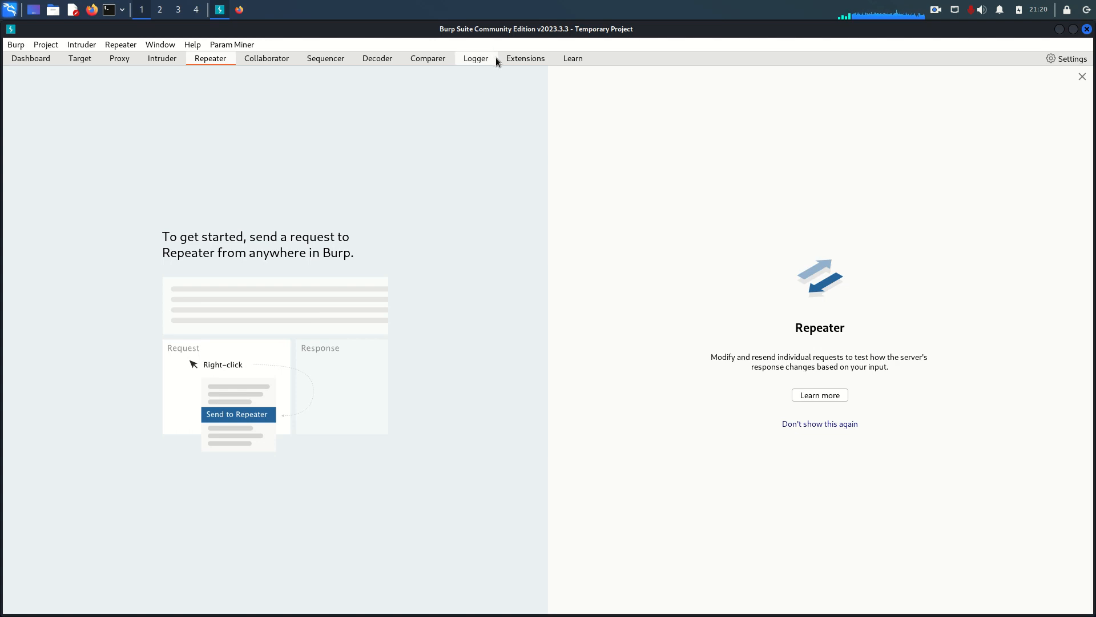
click(512, 58)
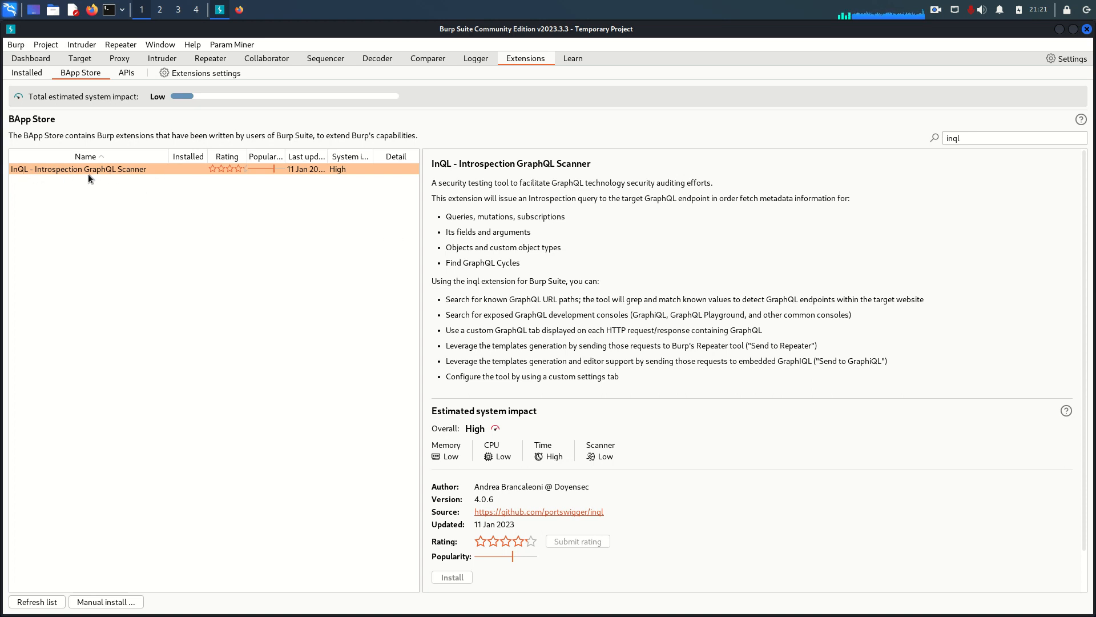
scroll(571, 408, down, 2)
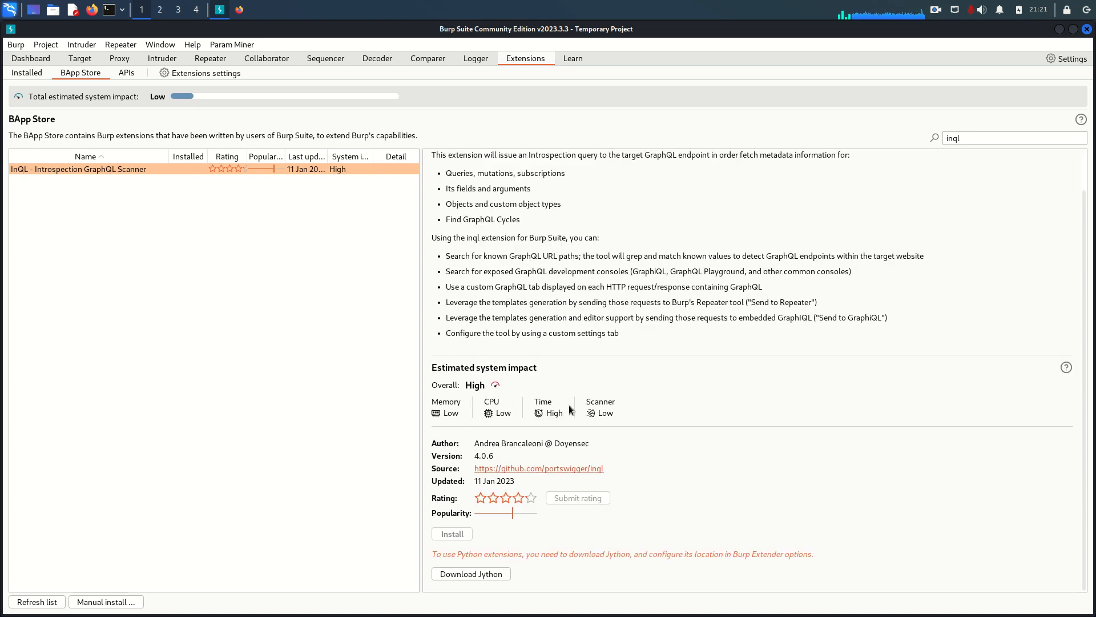
click(453, 575)
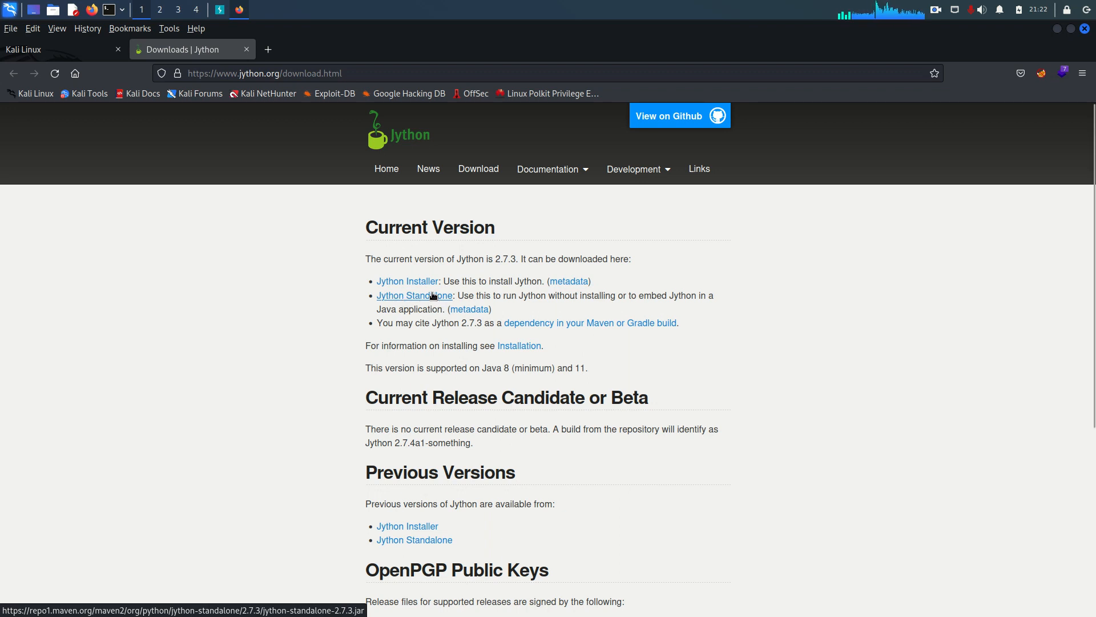
Switch to Burp Suite to examine the Python environment options in the extensions settings, and return to the Jython download page in the browser.
click(220, 11)
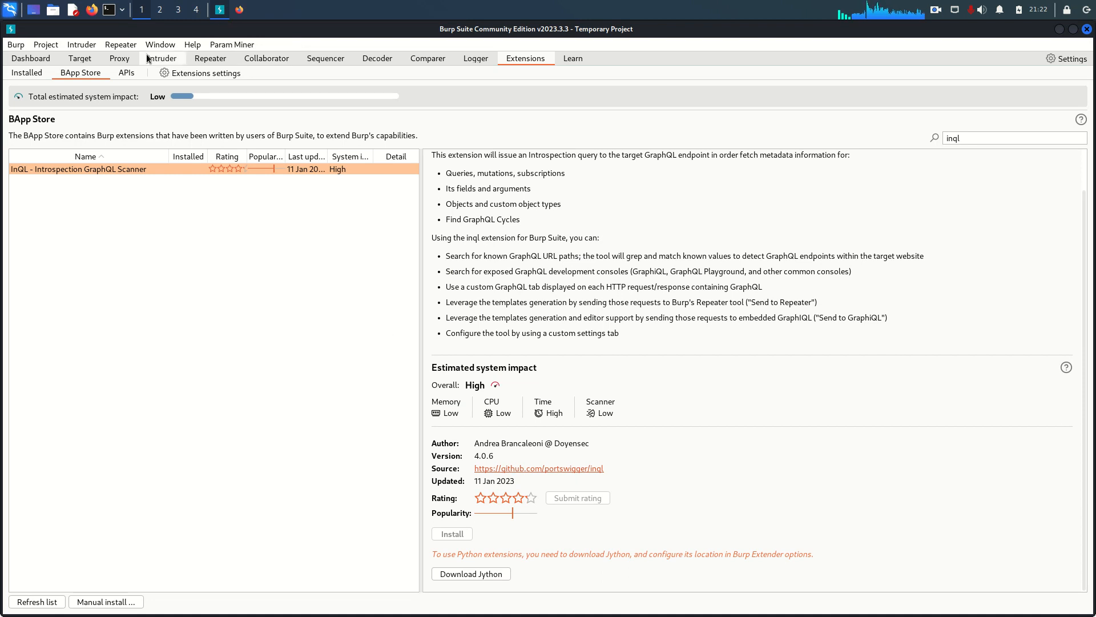
click(193, 77)
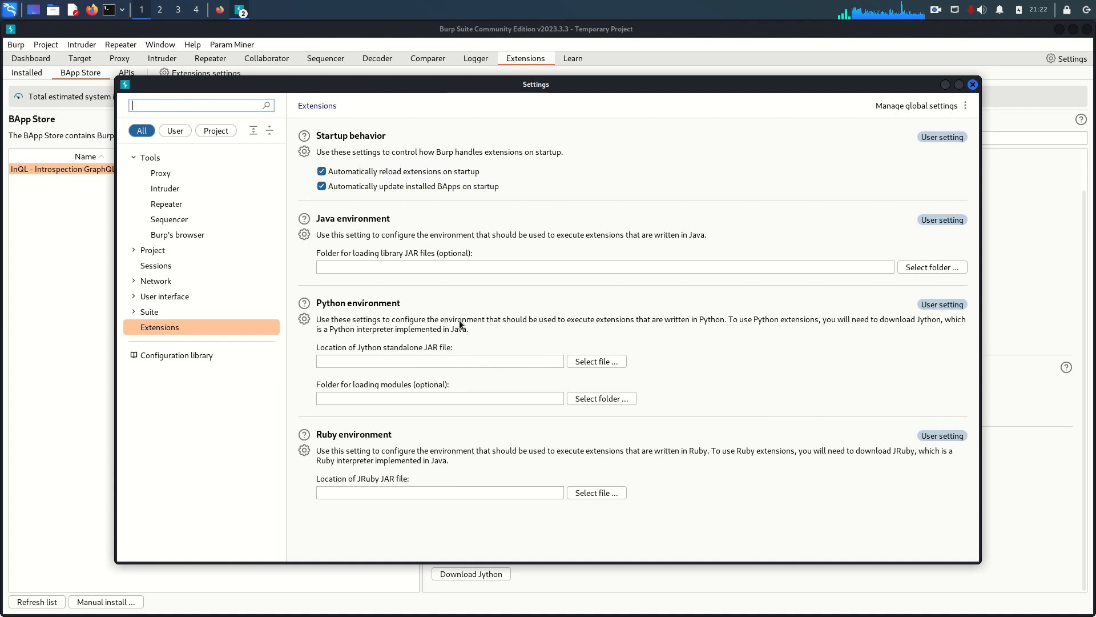
click(222, 10)
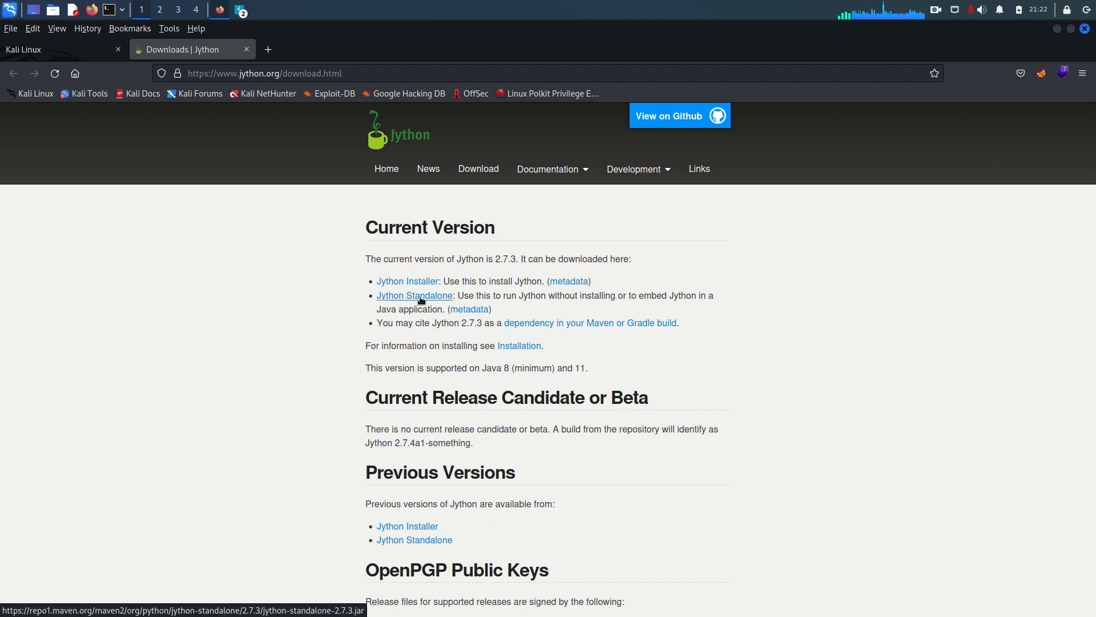
click(242, 12)
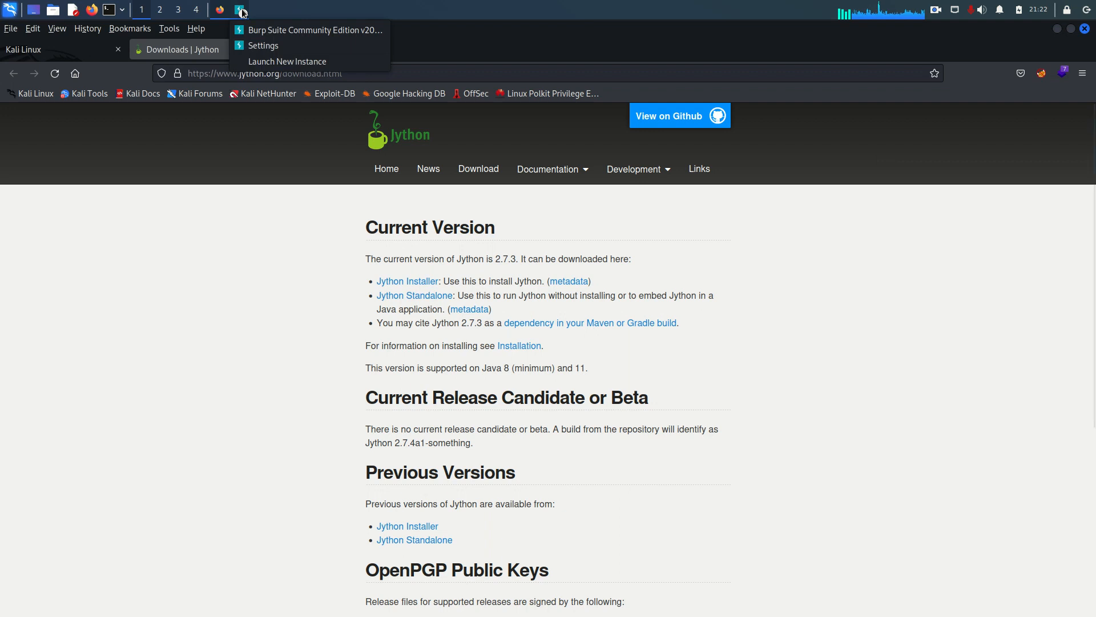
Minimise the browser and Burp Suite windows and open the jython-standalone-jar folder on the desktop.
click(1057, 29)
click(1058, 30)
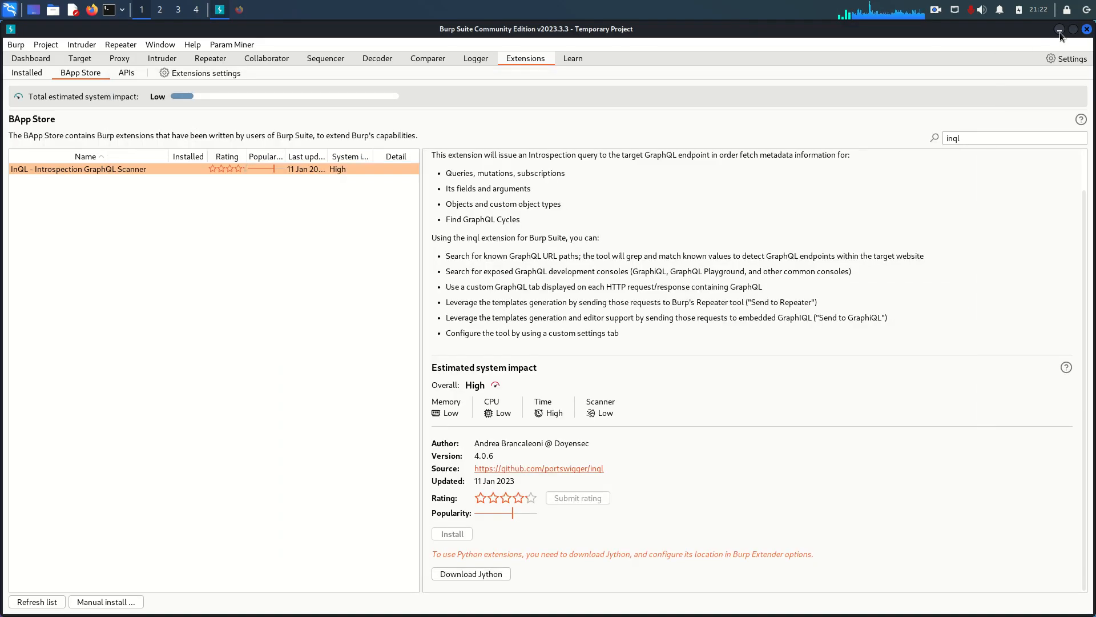
click(1059, 30)
double_click(222, 351)
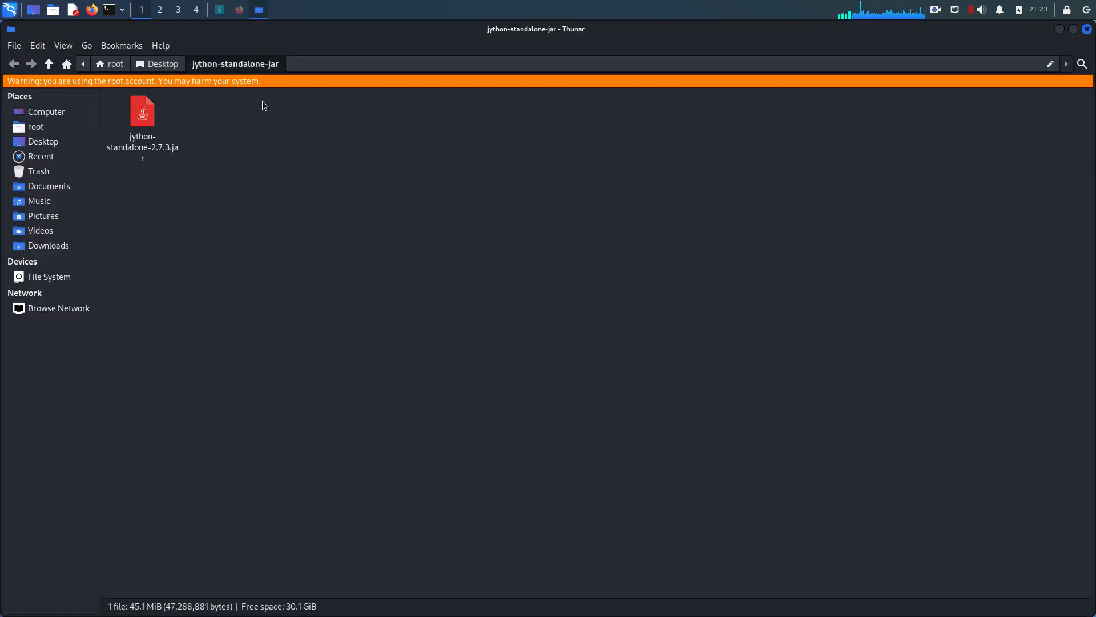
Switch to Burp Suite and set the Jython standalone JAR location to /root/Desktop/jython-standalone-jar/jython-standalone-2.7.3.jar in the extensions settings.
click(220, 10)
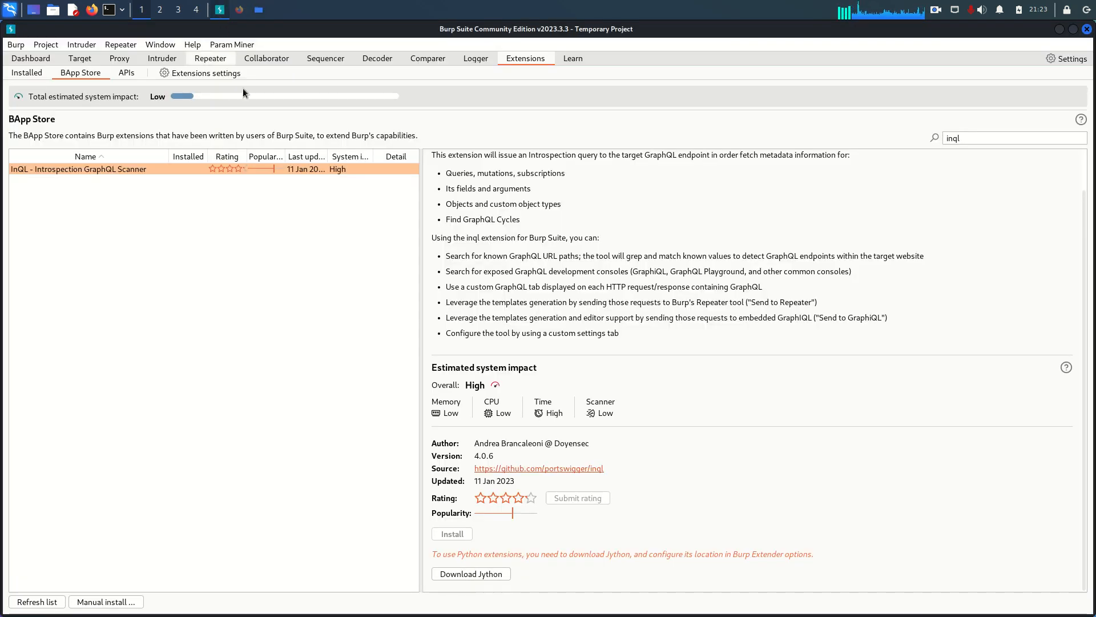
click(214, 73)
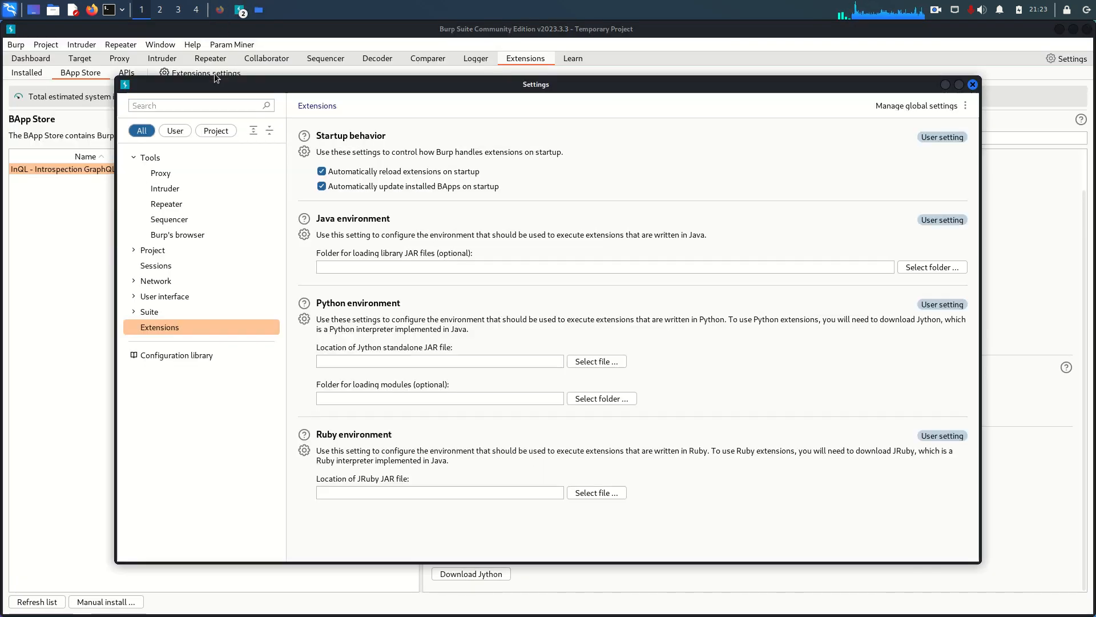
click(588, 360)
double_click(427, 201)
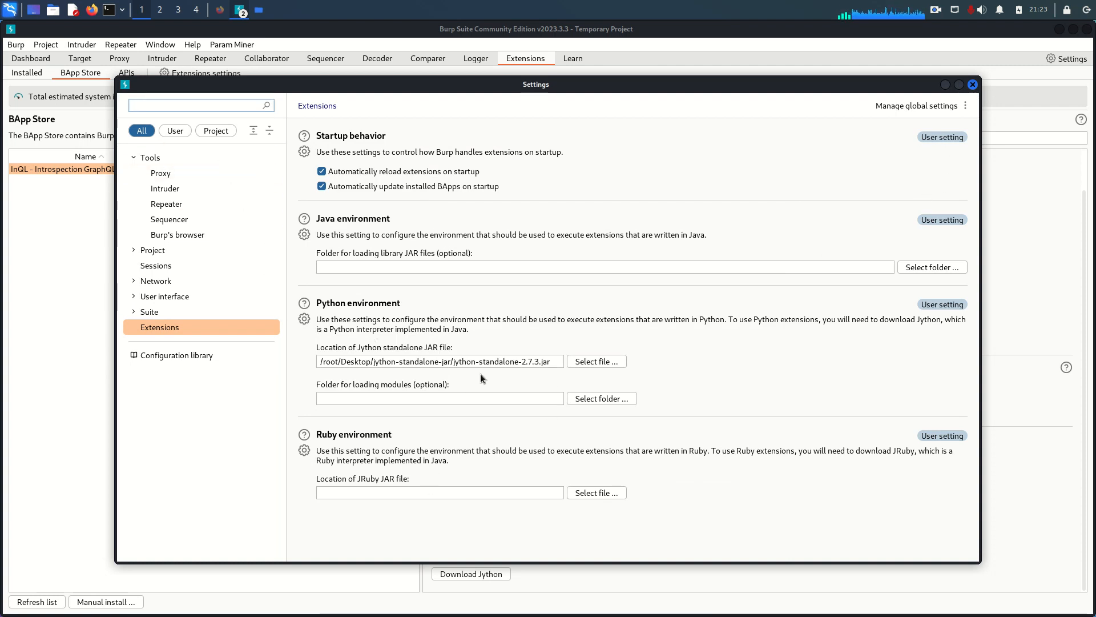
click(974, 85)
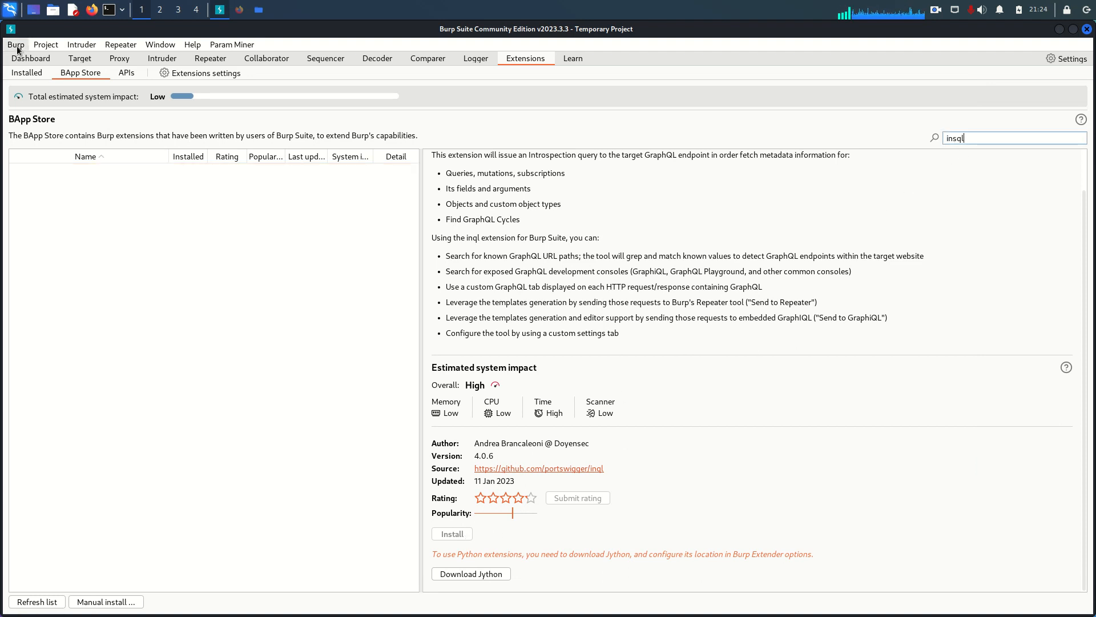
Restart Burp Suite Community Edition with a temporary project.
click(17, 49)
click(40, 152)
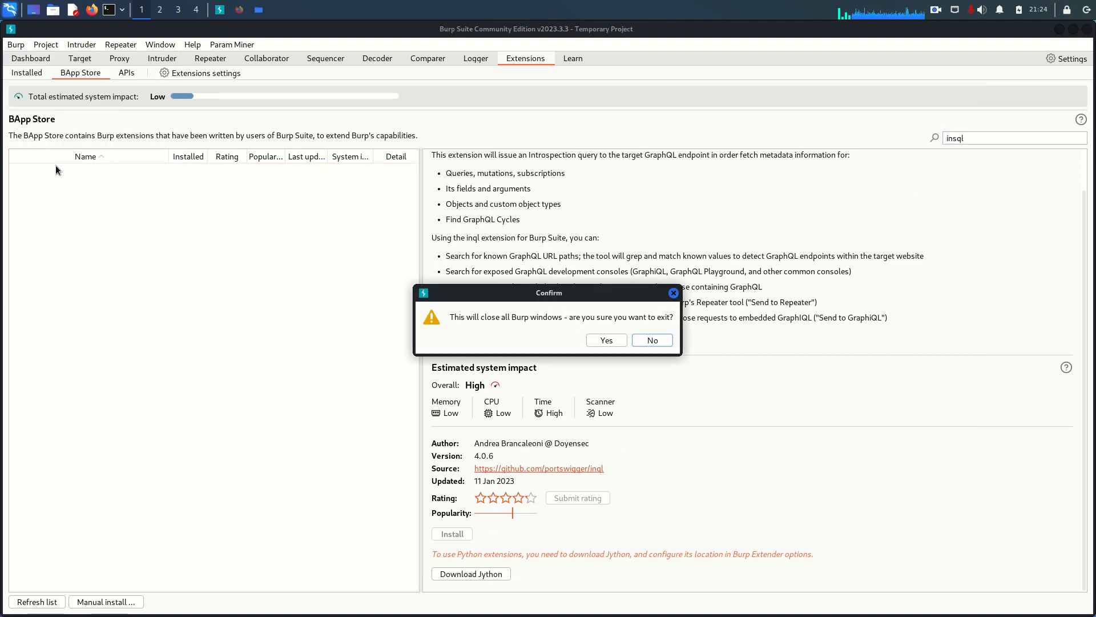
click(606, 340)
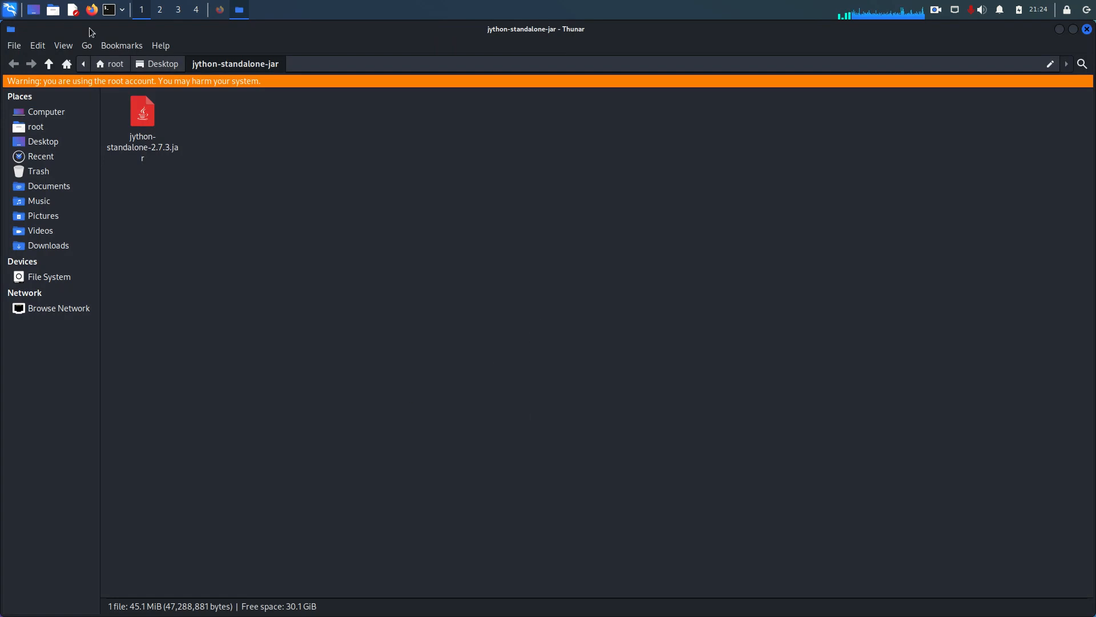
click(3, 13)
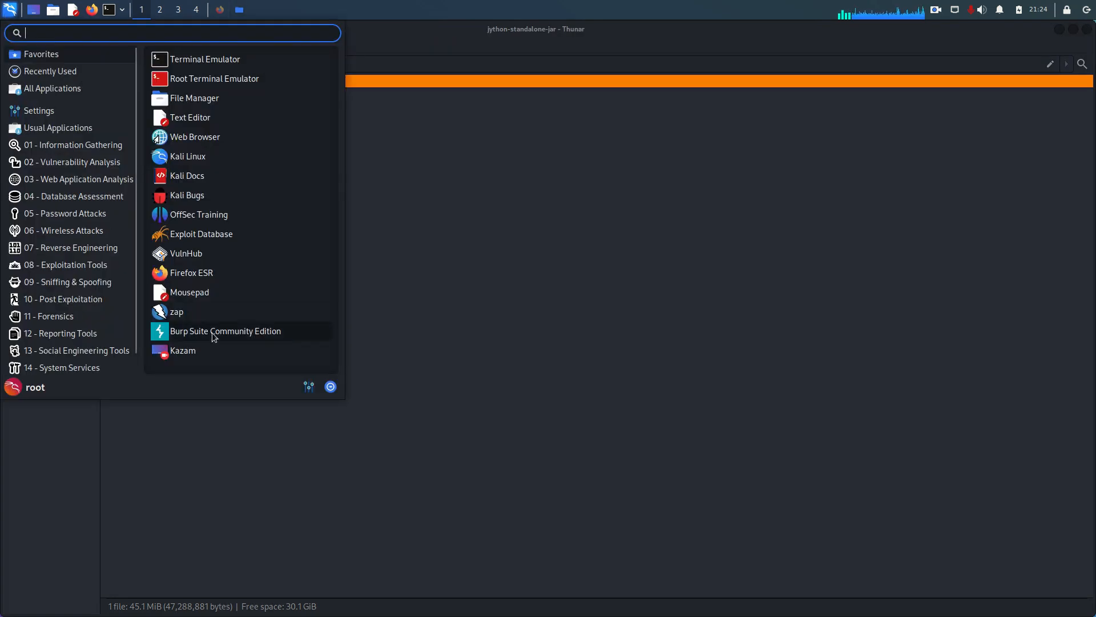
click(215, 264)
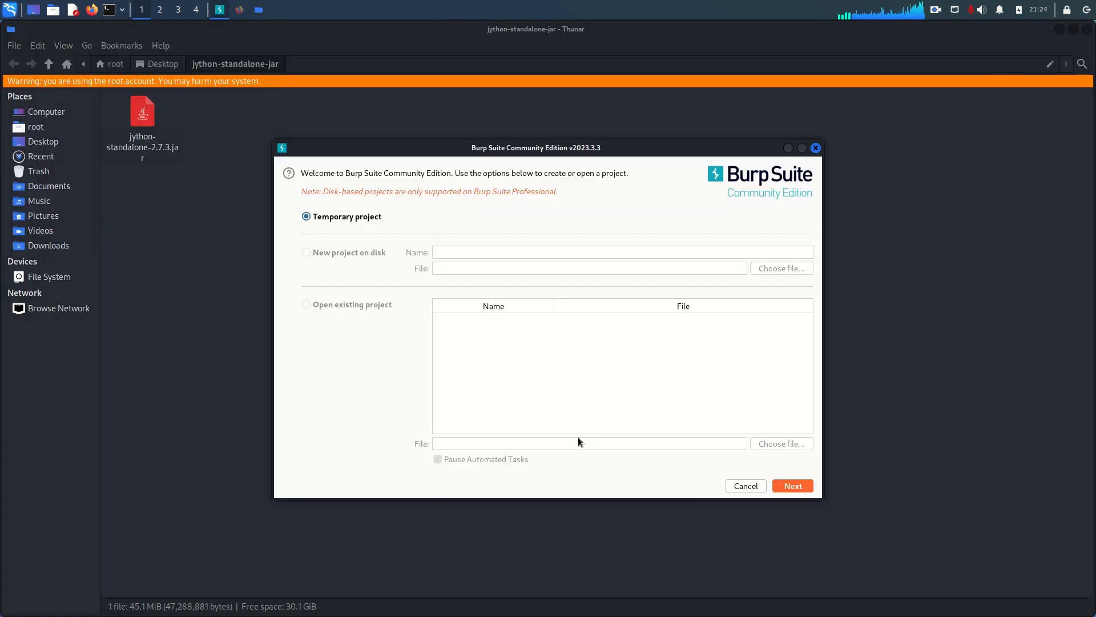
click(789, 484)
click(790, 484)
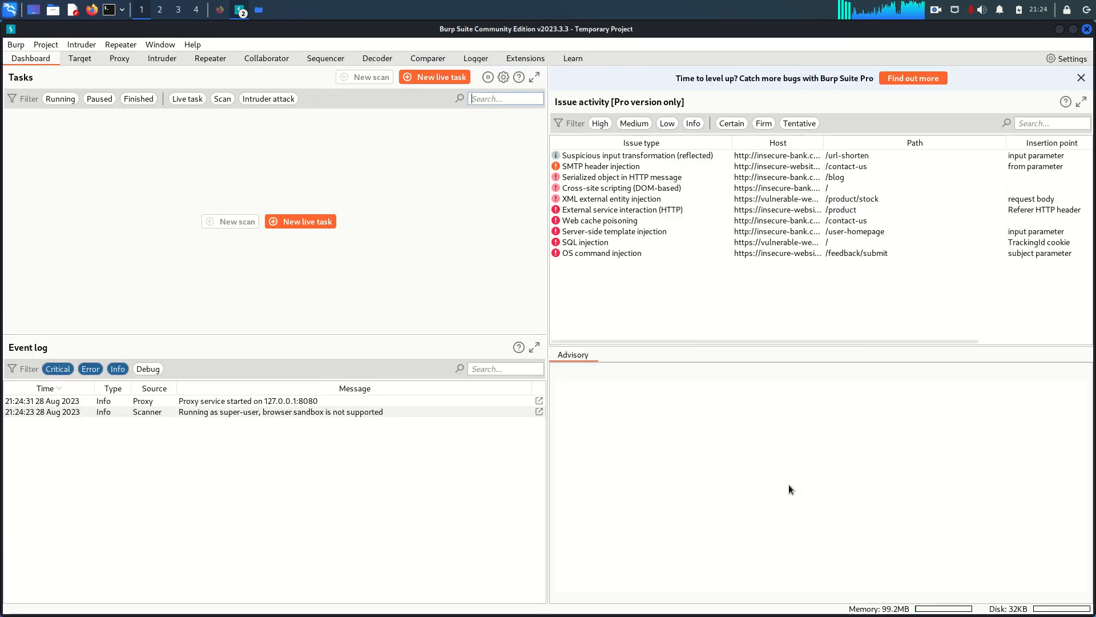
Check the configured Jython JAR location in the extensions settings, and close the settings.
click(521, 58)
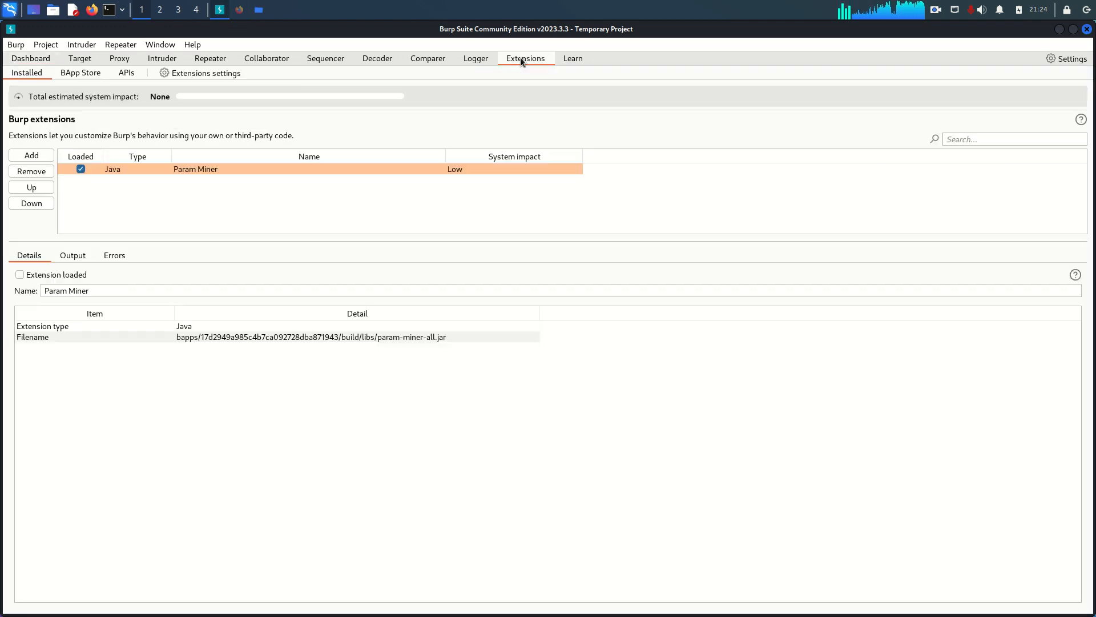
click(222, 73)
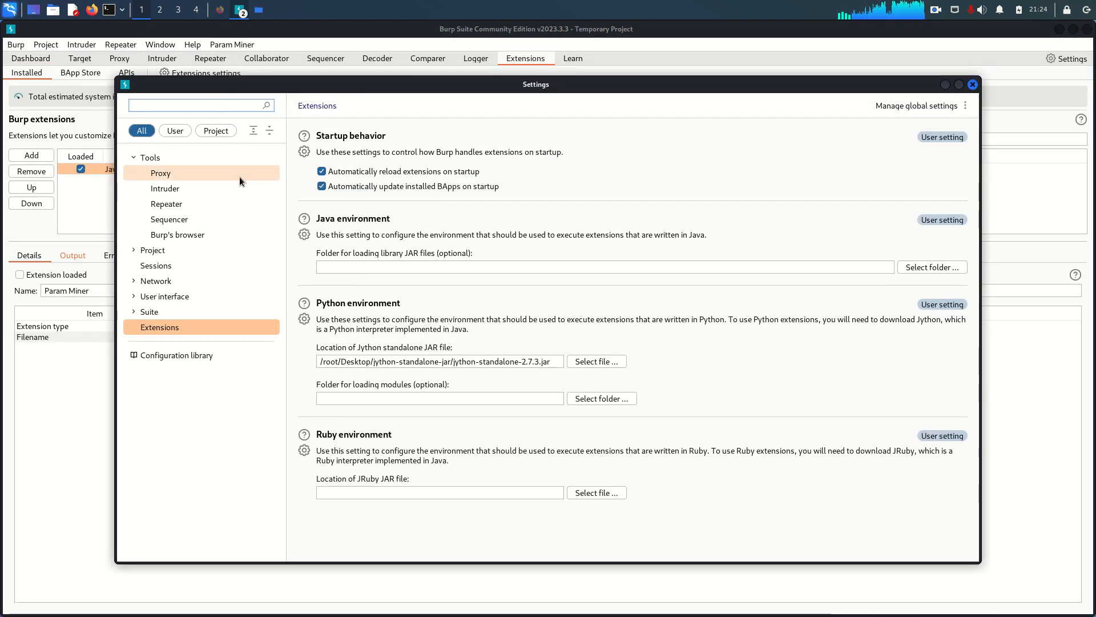
click(972, 85)
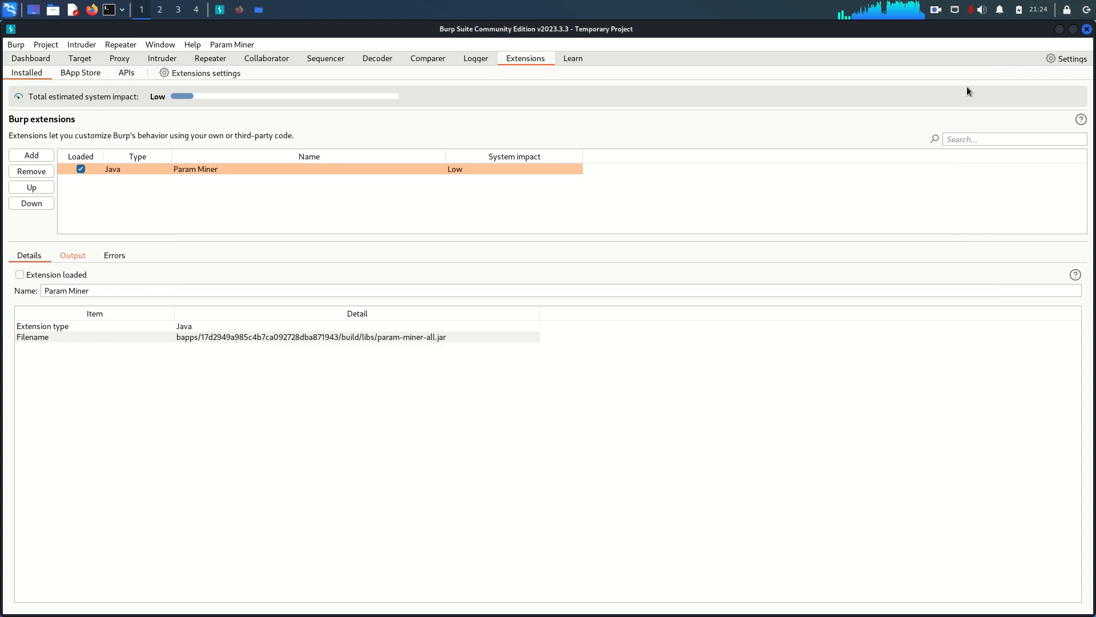
Search the BApp Store for inql and select InQL - Introspection GraphQL Scanner.
click(78, 74)
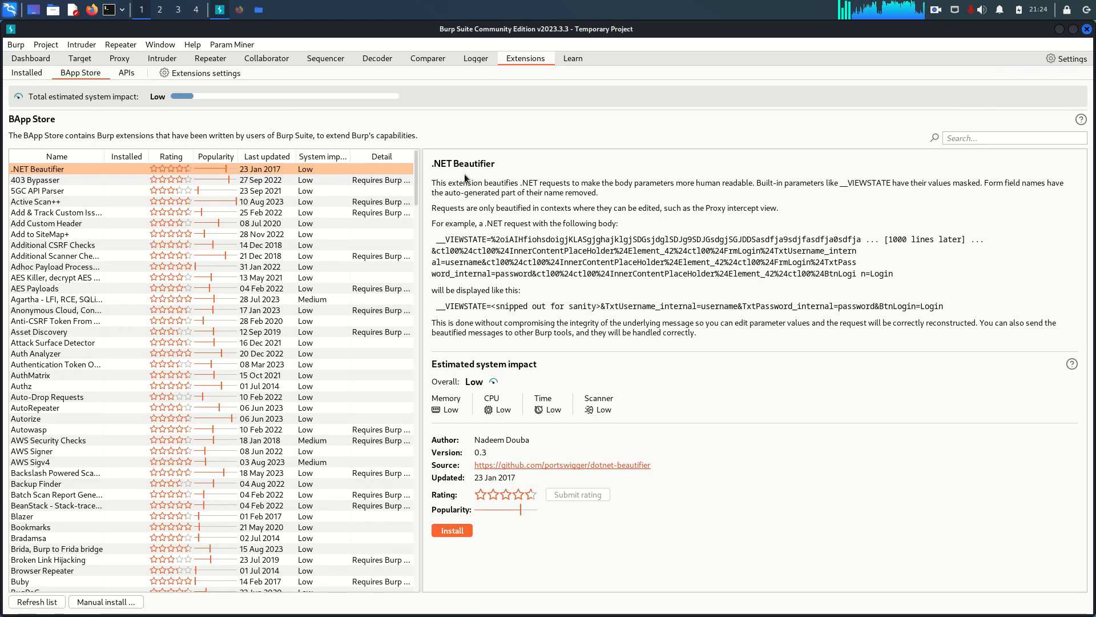
click(964, 140)
text(insql)
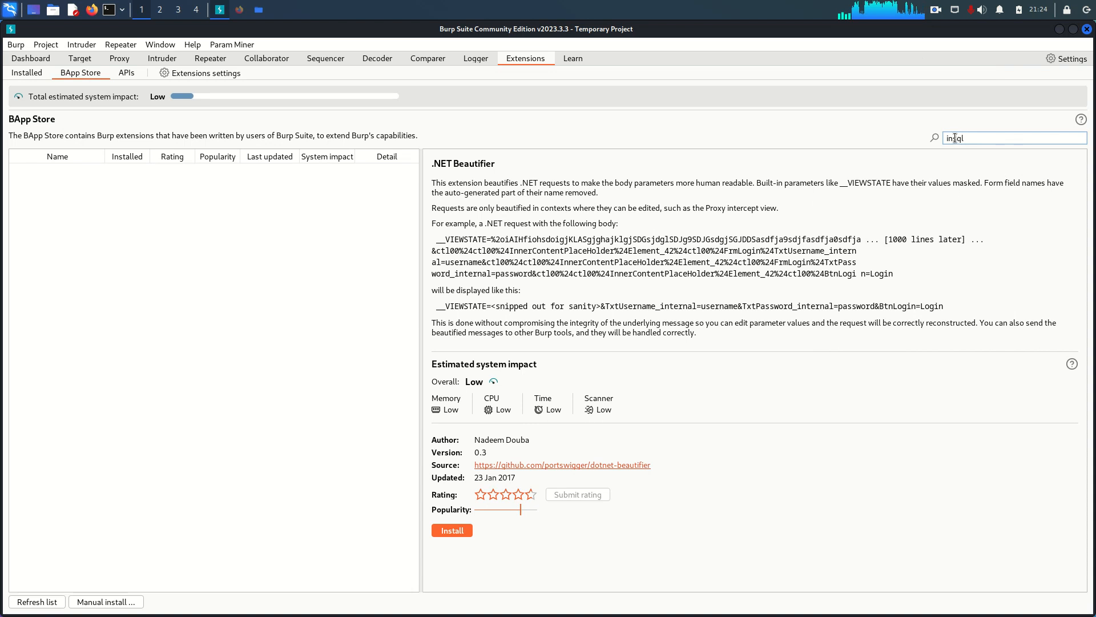
key(ctrl+a)
text(in)
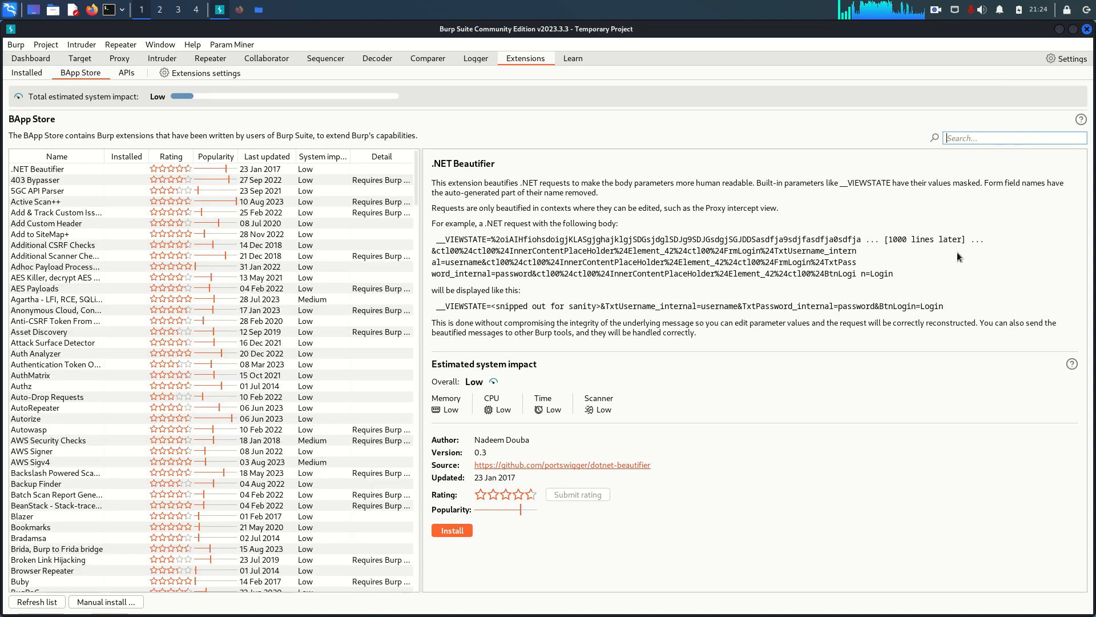
text(ql)
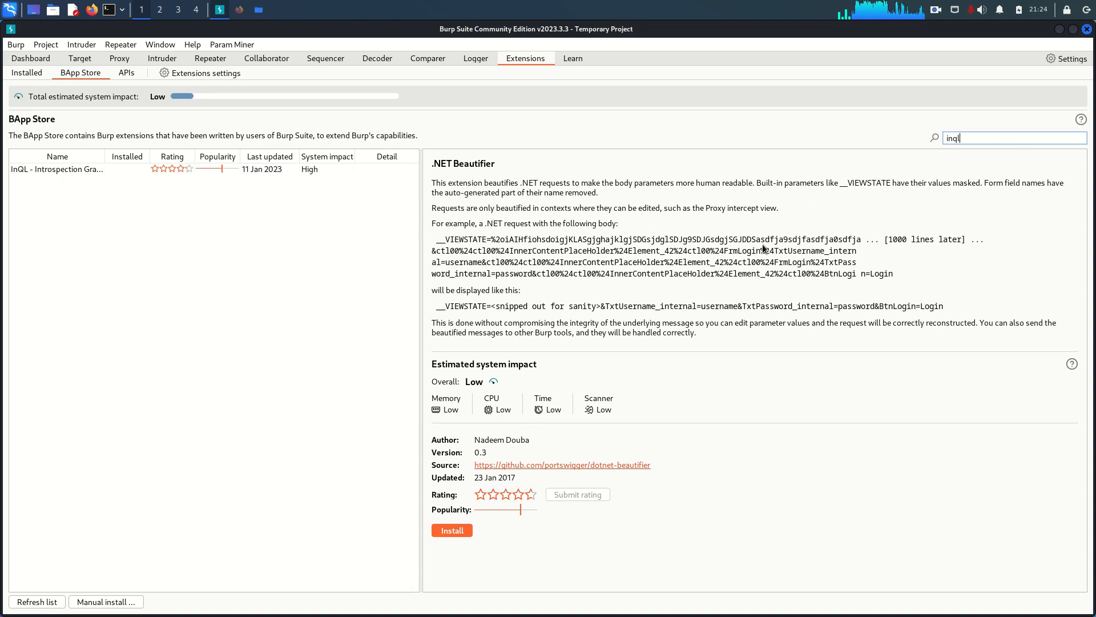
click(49, 172)
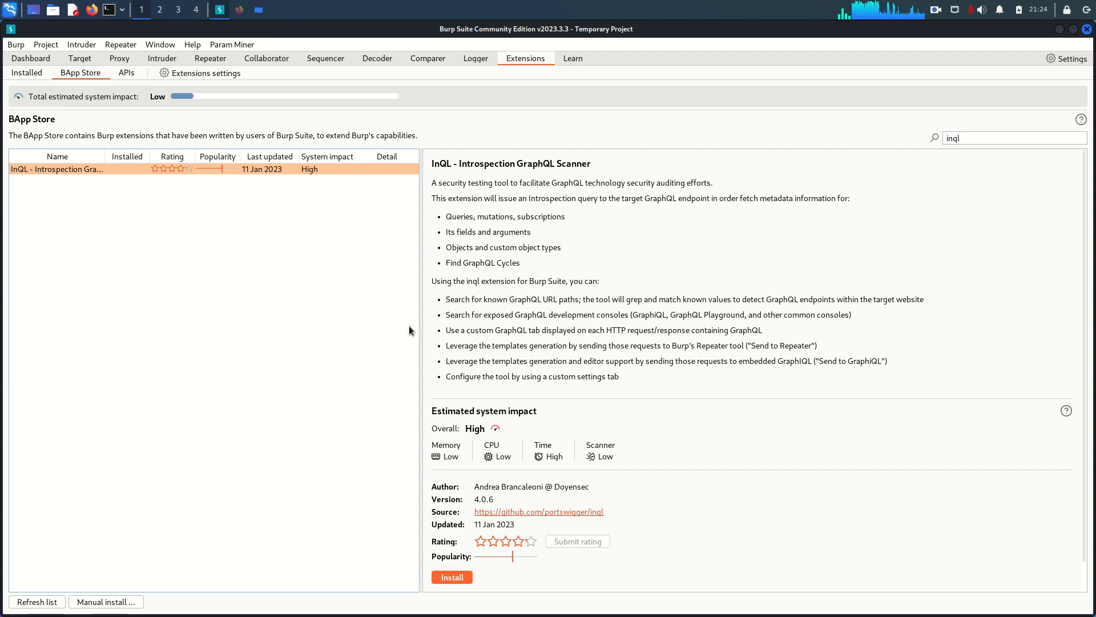
Install the InQL - Introspection GraphQL Scanner extension and view the list of installed extensions.
scroll(482, 469, down, 3)
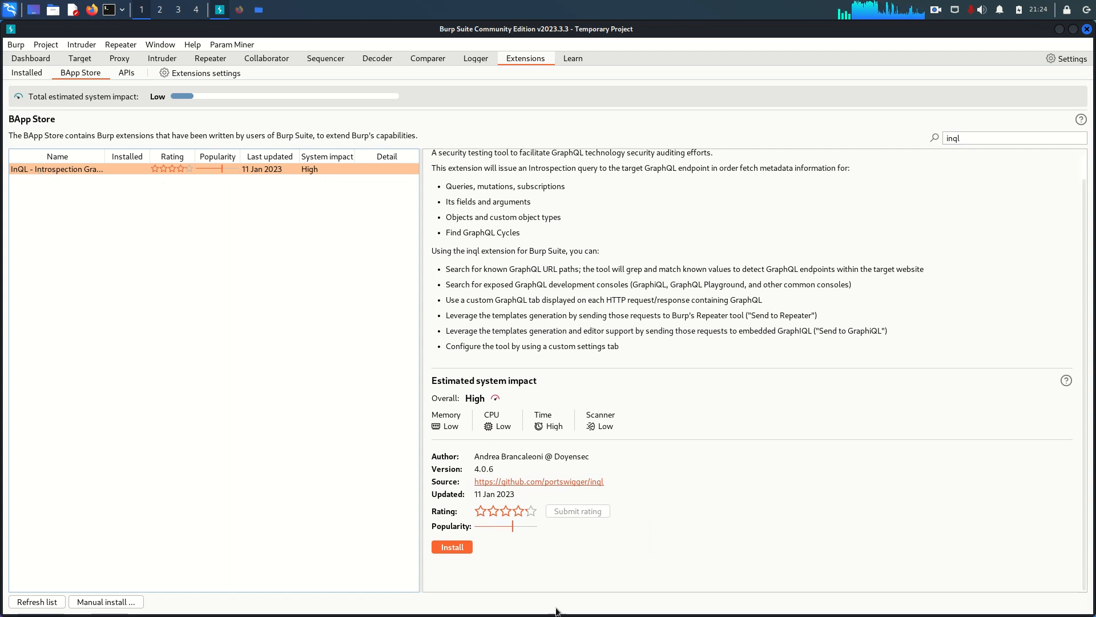
click(461, 549)
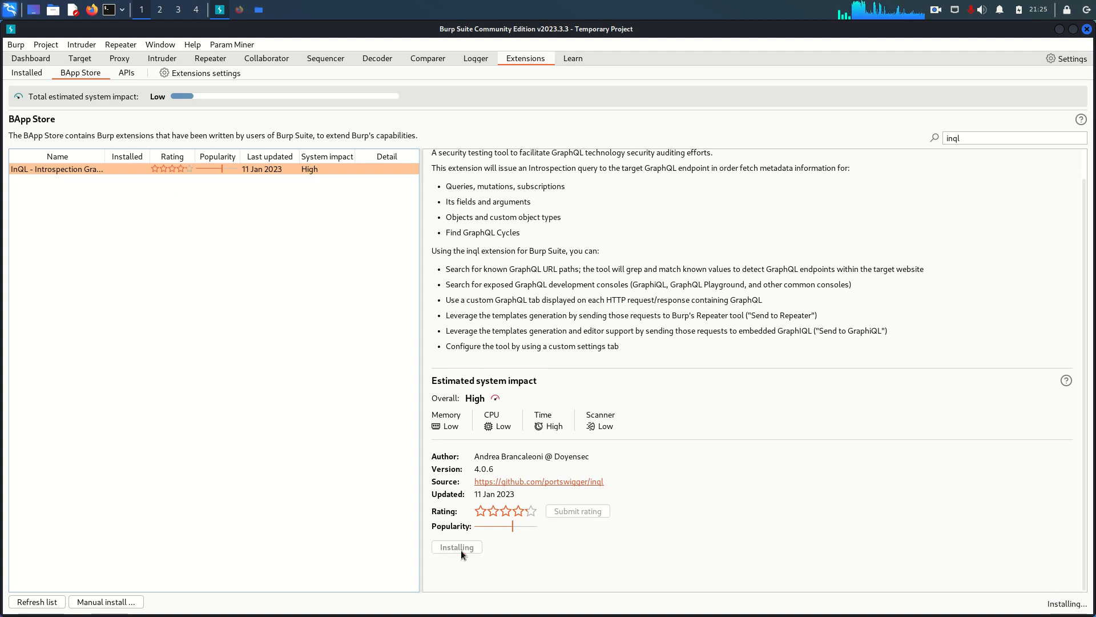
scroll(511, 281, up, 2)
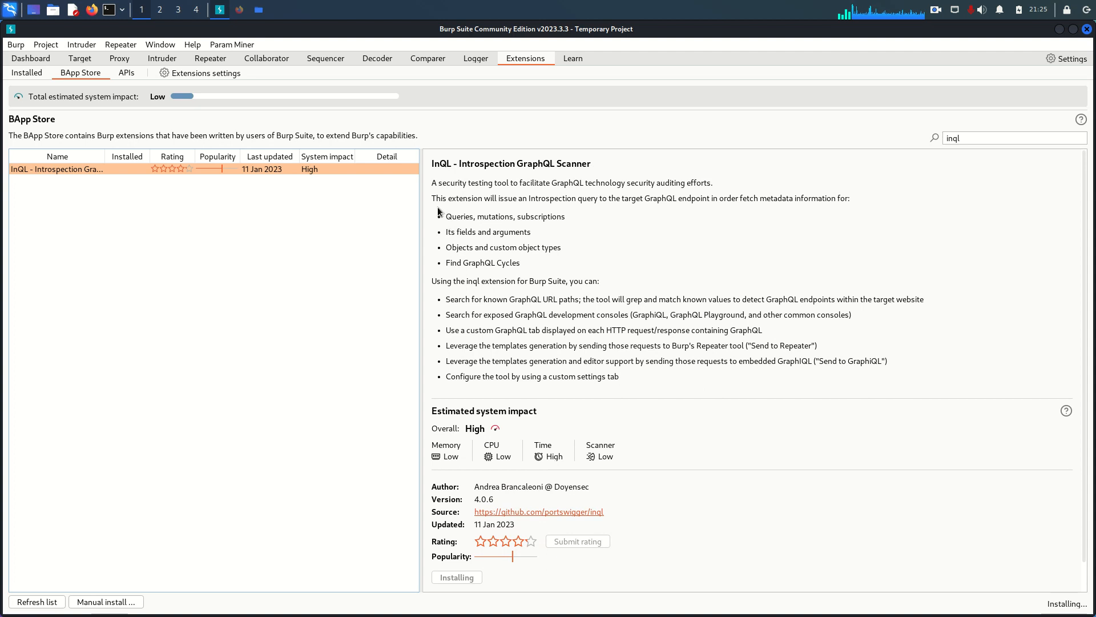
scroll(570, 205, down, 1)
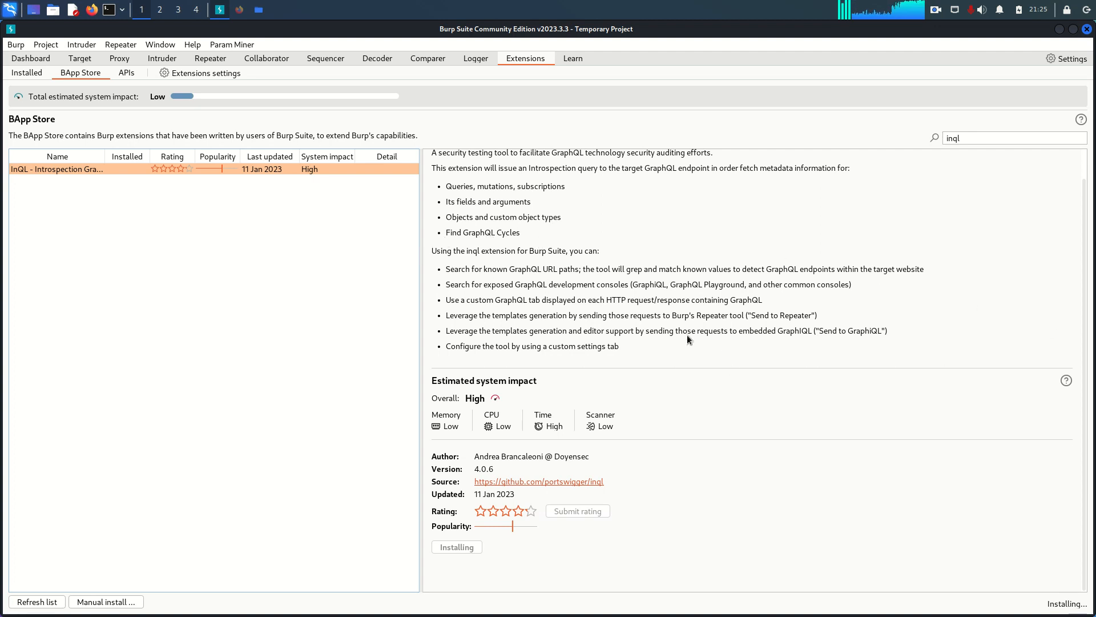
scroll(589, 361, up, 2)
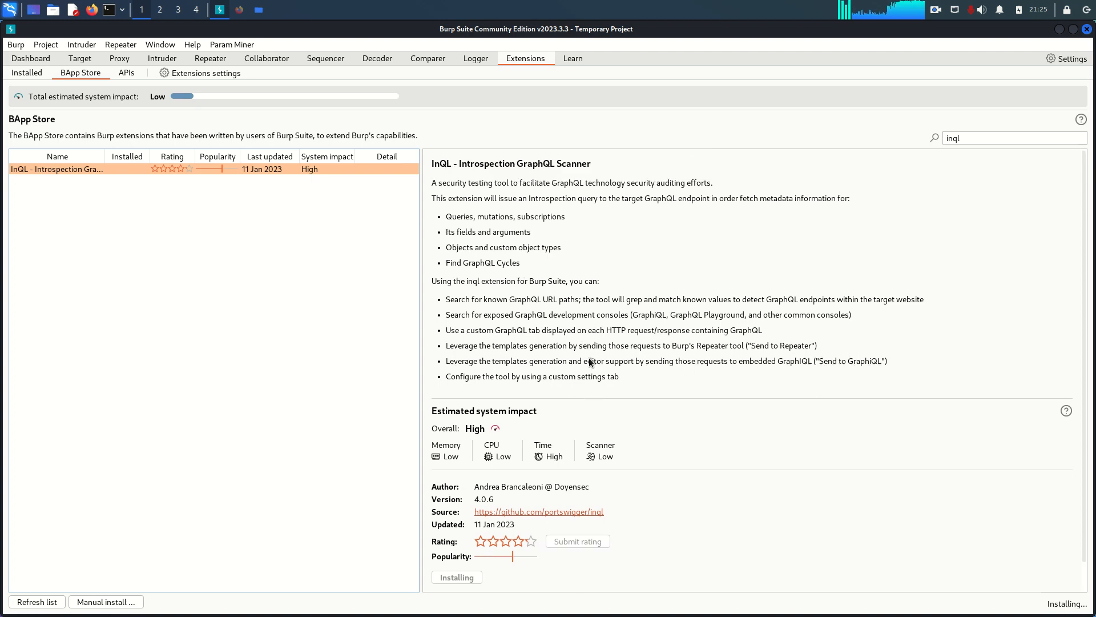
scroll(533, 395, down, 2)
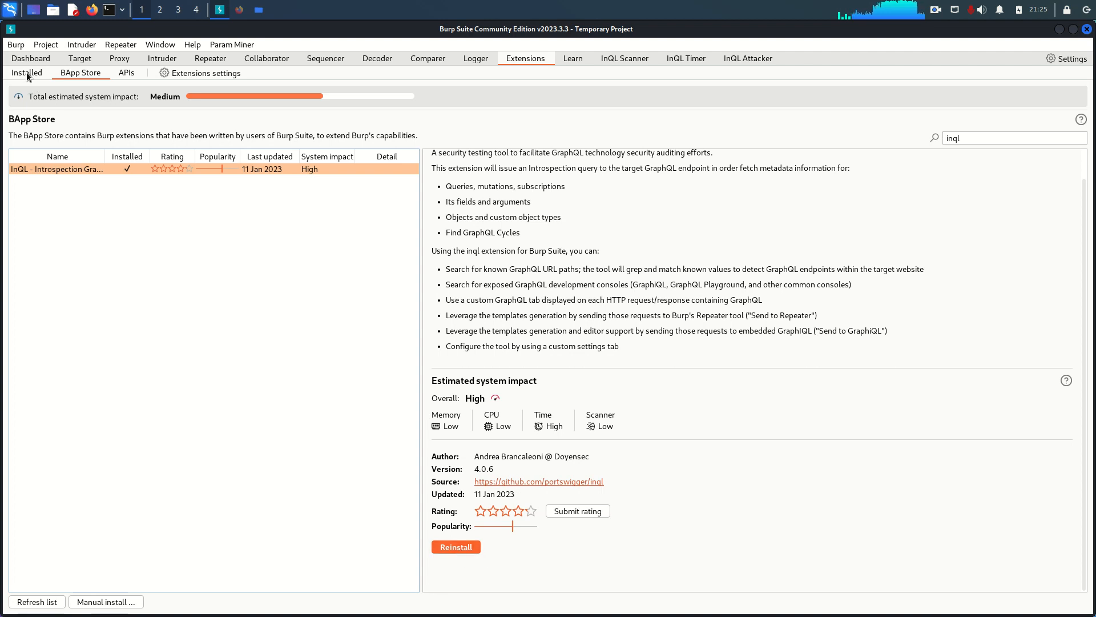
click(26, 71)
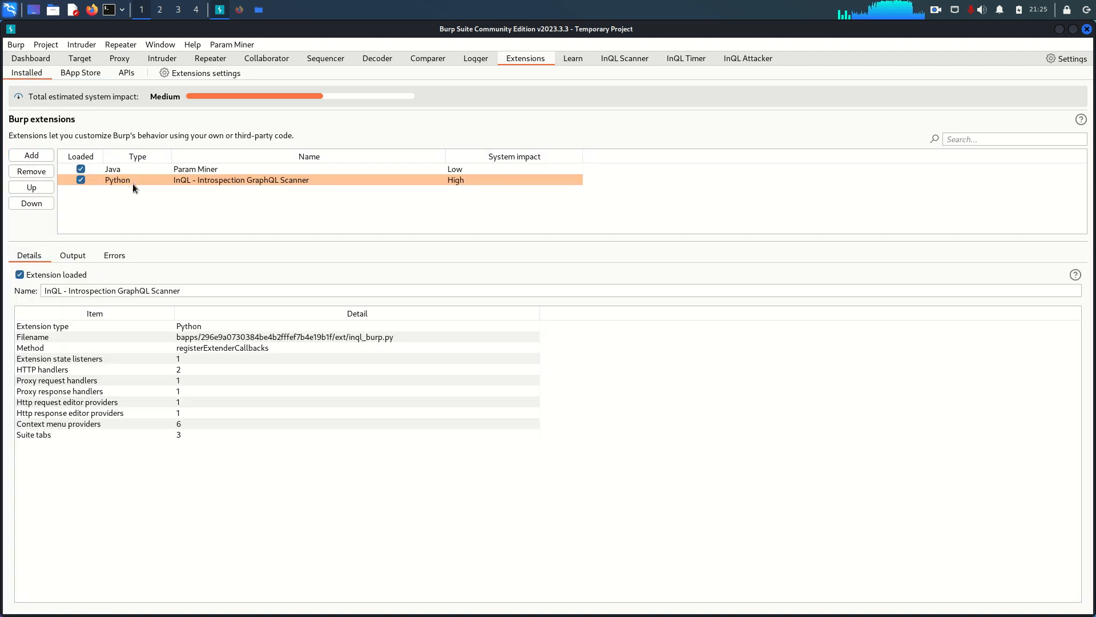